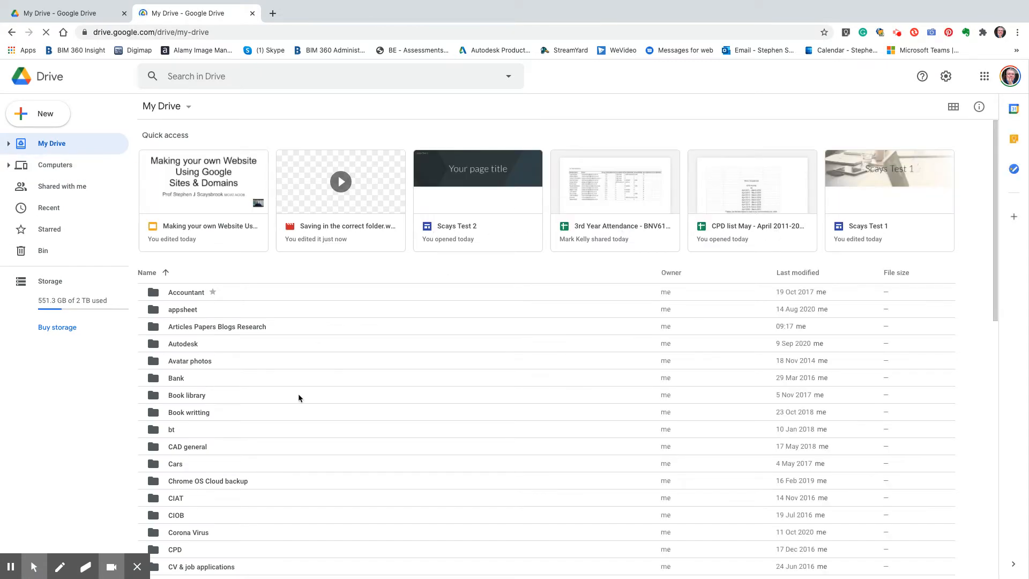
Open the Scays Test 1 site from the Web sites folder in My Drive.
scroll(299, 397, down, 10)
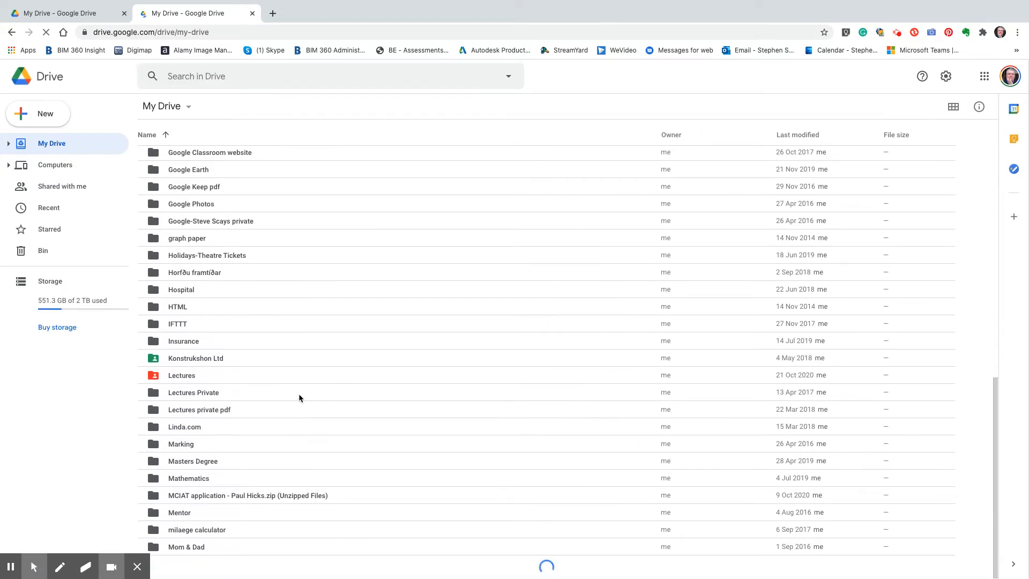
scroll(321, 327, down, 9)
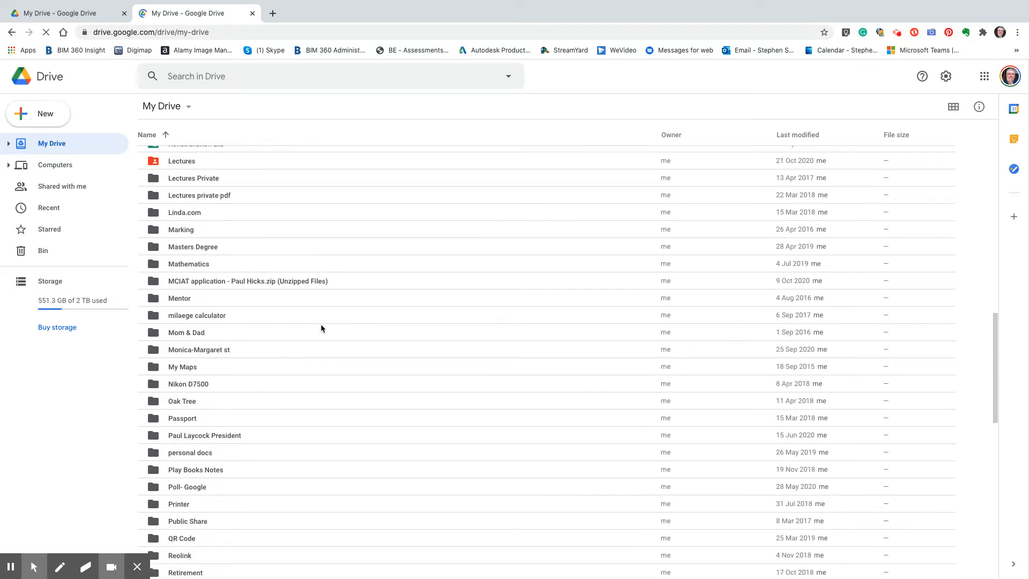
scroll(321, 328, down, 4)
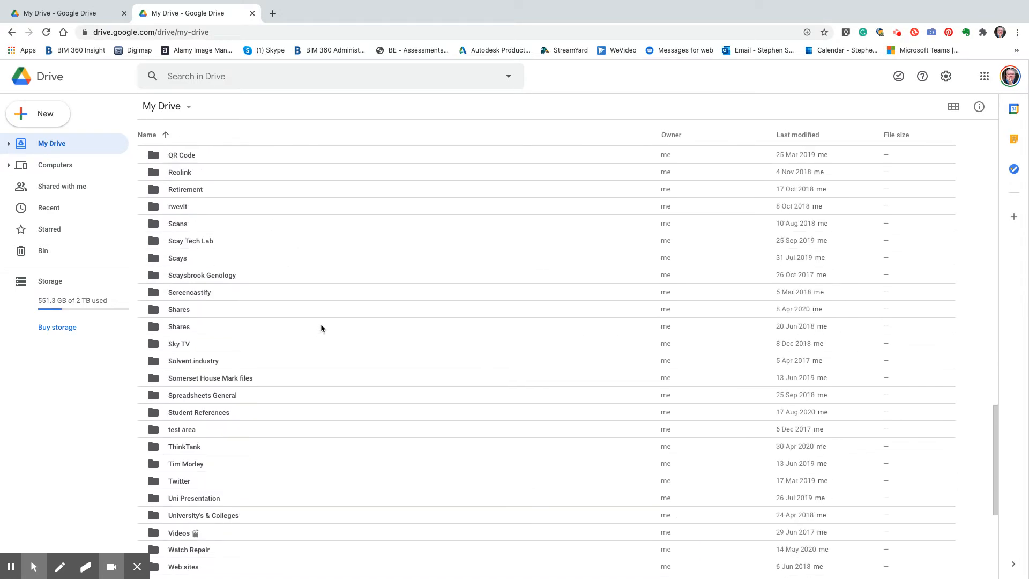
scroll(321, 328, down, 3)
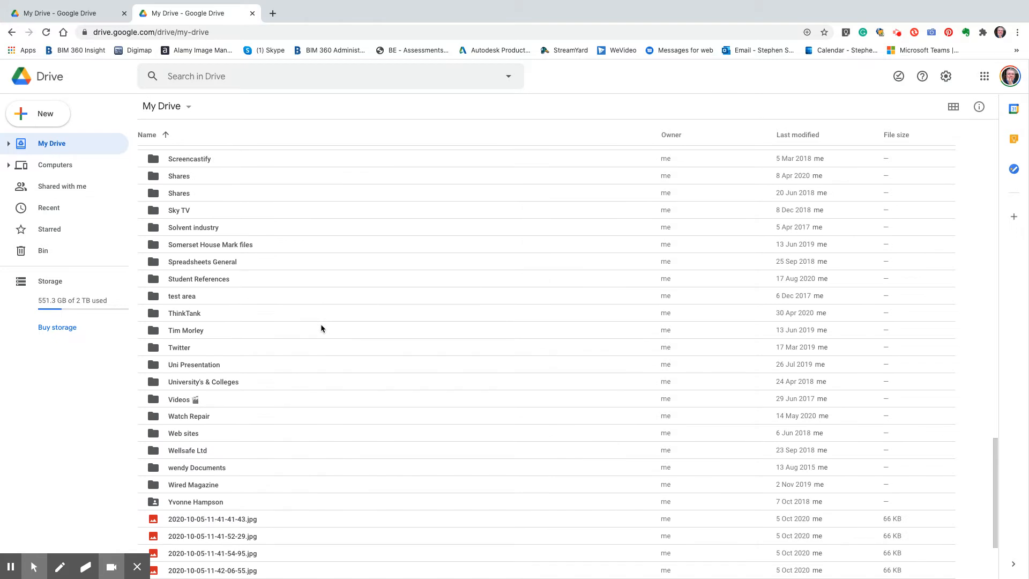
double_click(155, 434)
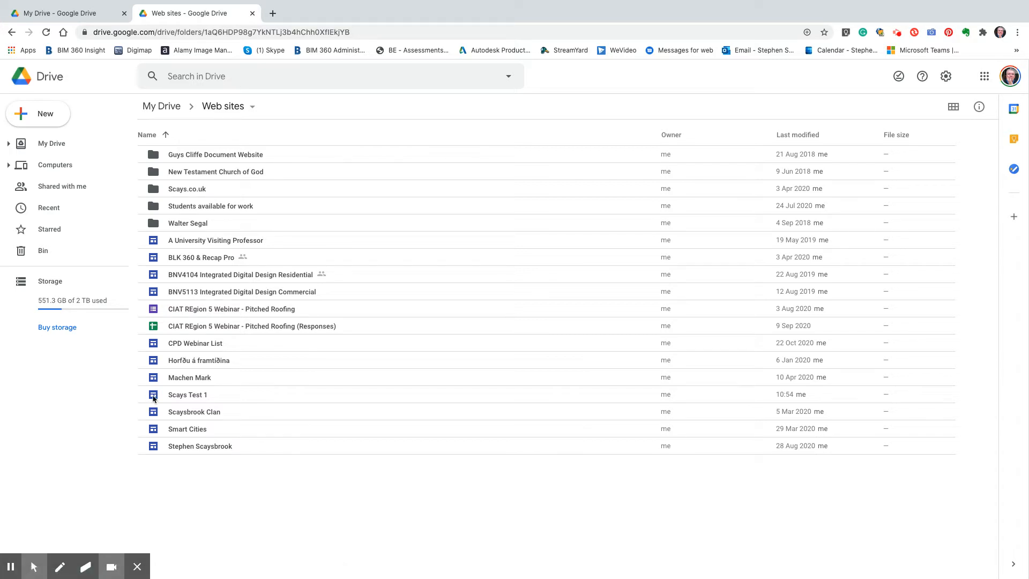
double_click(153, 397)
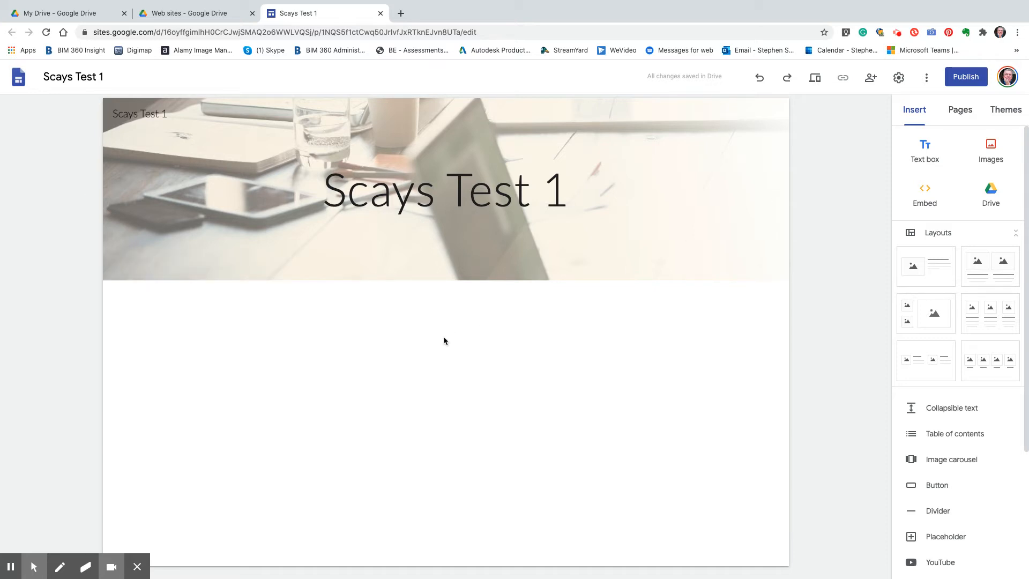
Look through the available site themes and the elements and layouts that can be inserted on the page.
click(1006, 111)
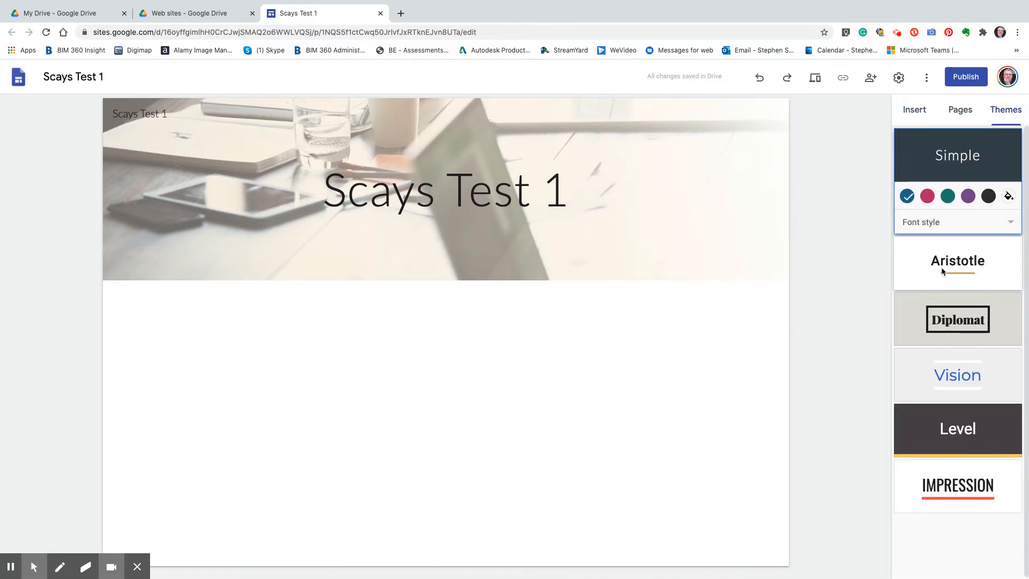
scroll(941, 268, down, 1)
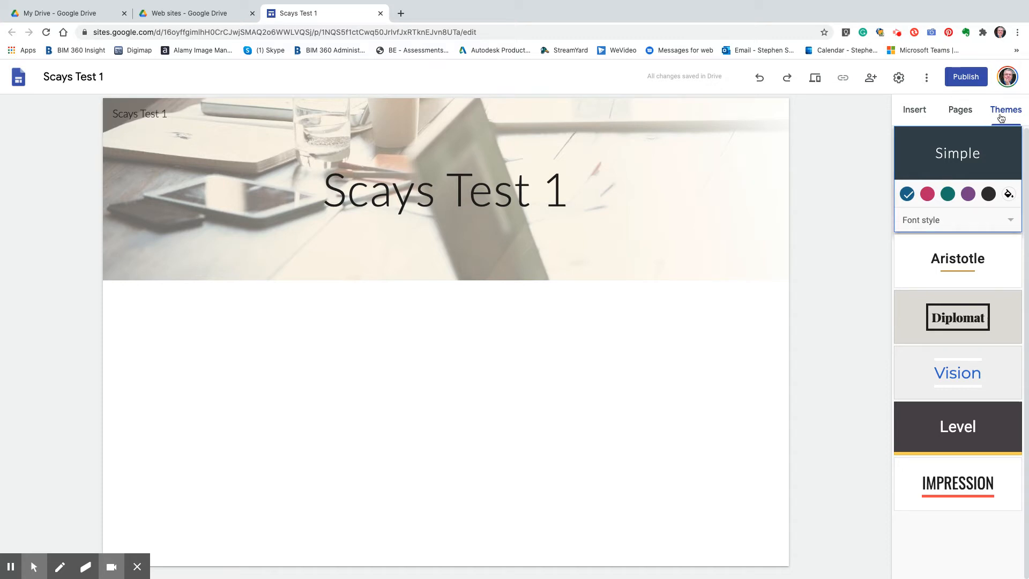
click(915, 110)
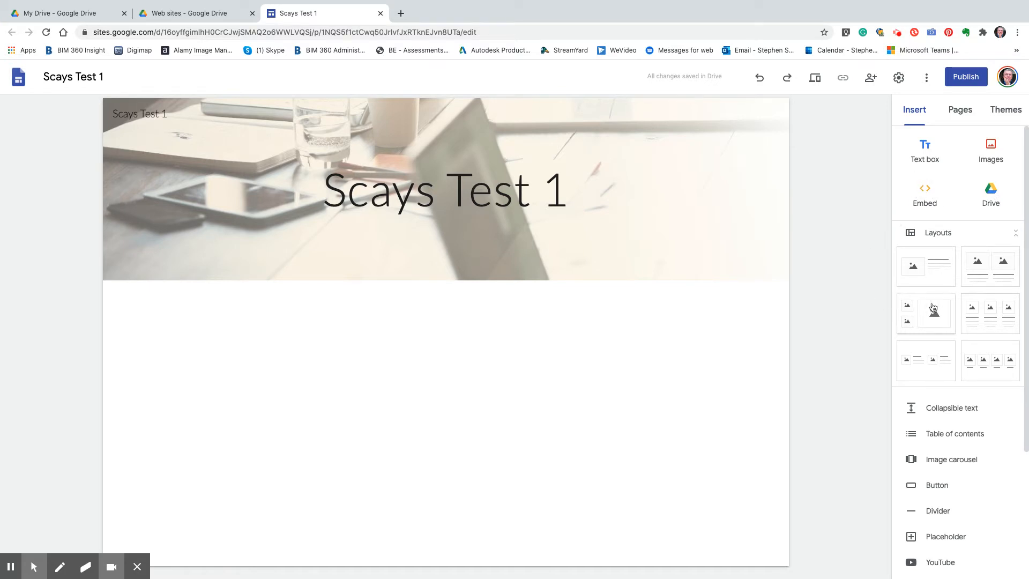
scroll(933, 277, down, 3)
scroll(932, 276, down, 2)
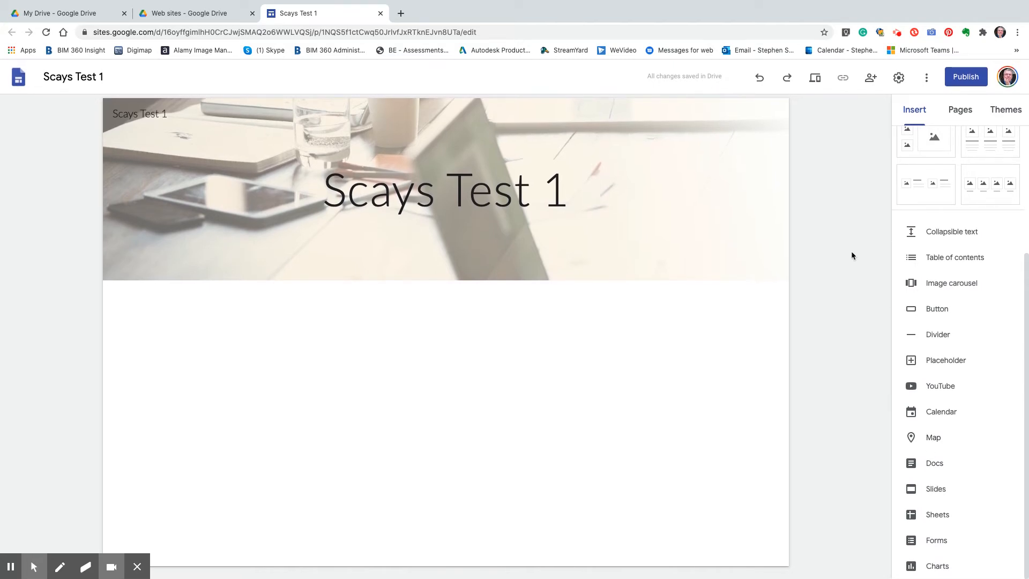
scroll(928, 270, up, 3)
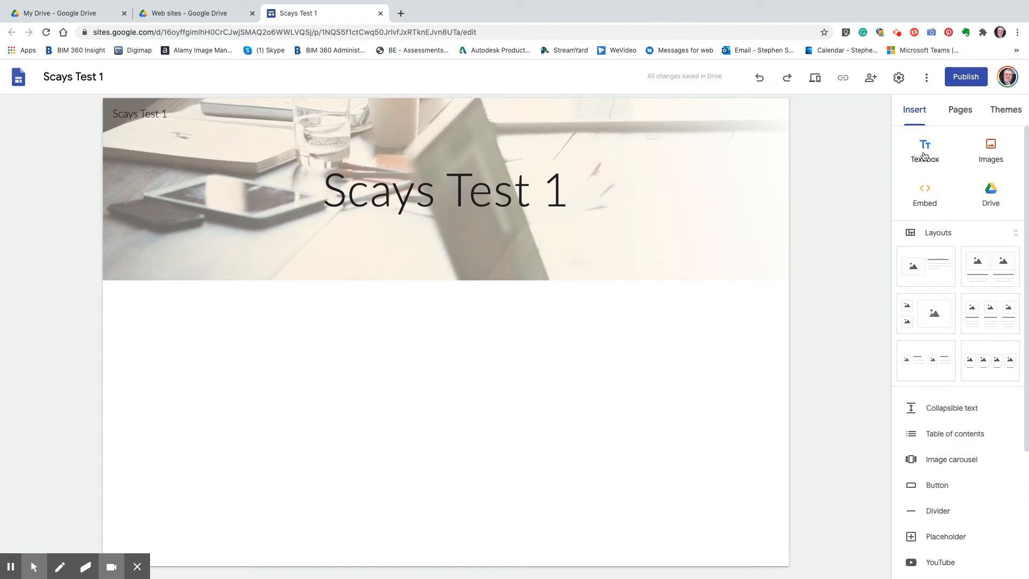
Insert a text box below the page header containing "Test text for me".
click(924, 149)
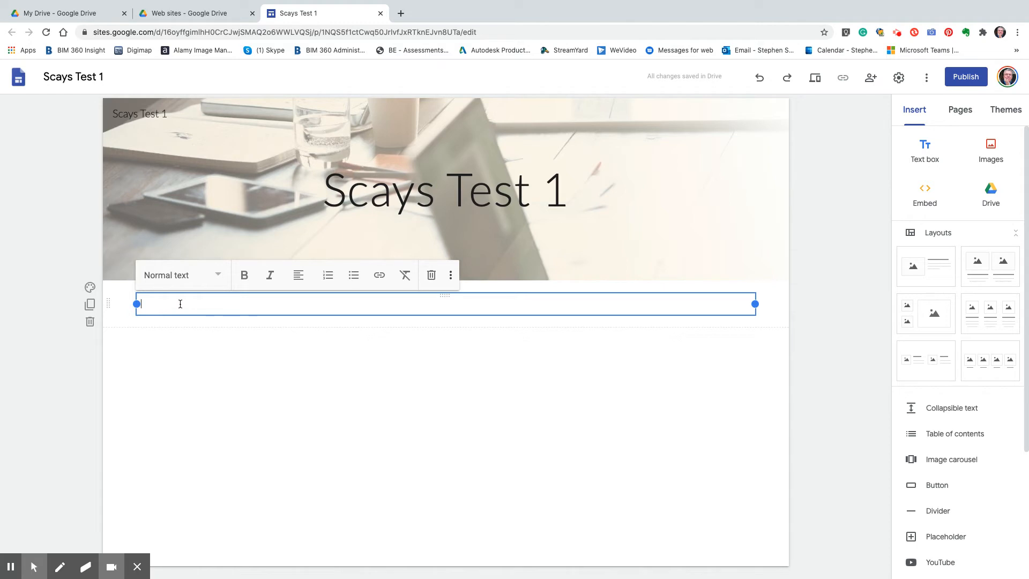
text(Test text for me)
click(201, 368)
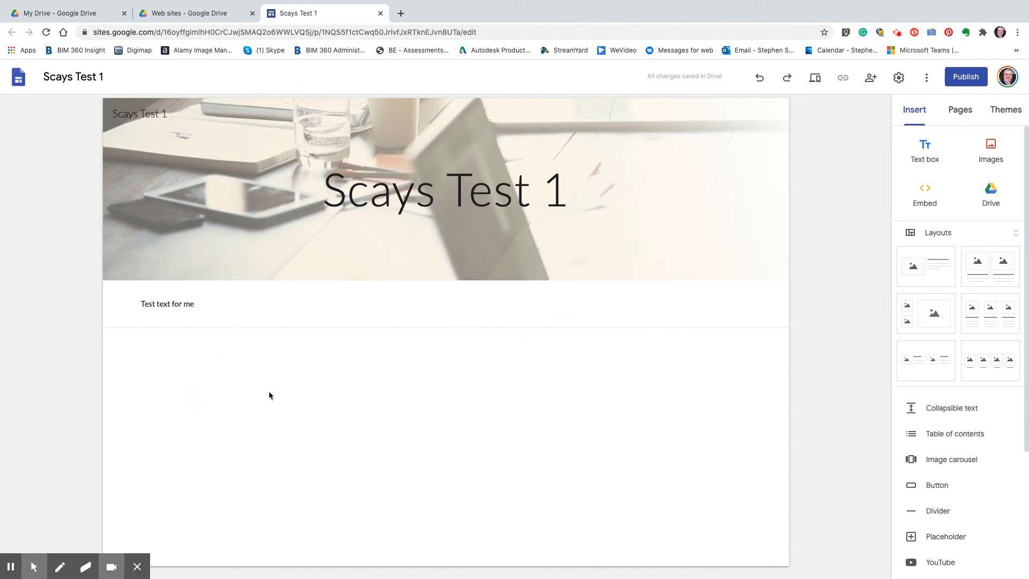
Narrow the "Test text for me" text box from its right edge to about a quarter of its width.
mouse_move(191, 328)
click(166, 304)
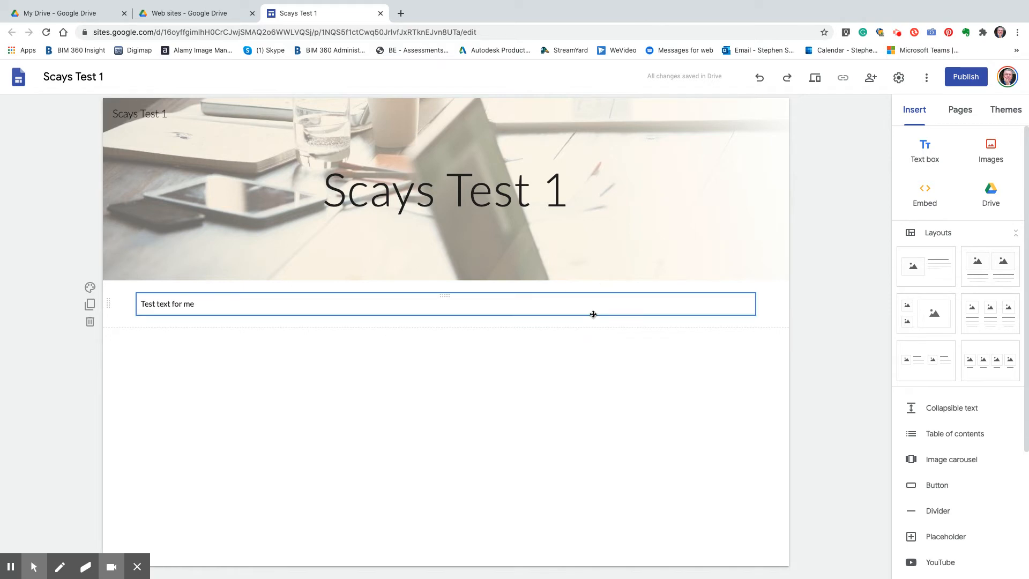
click(592, 315)
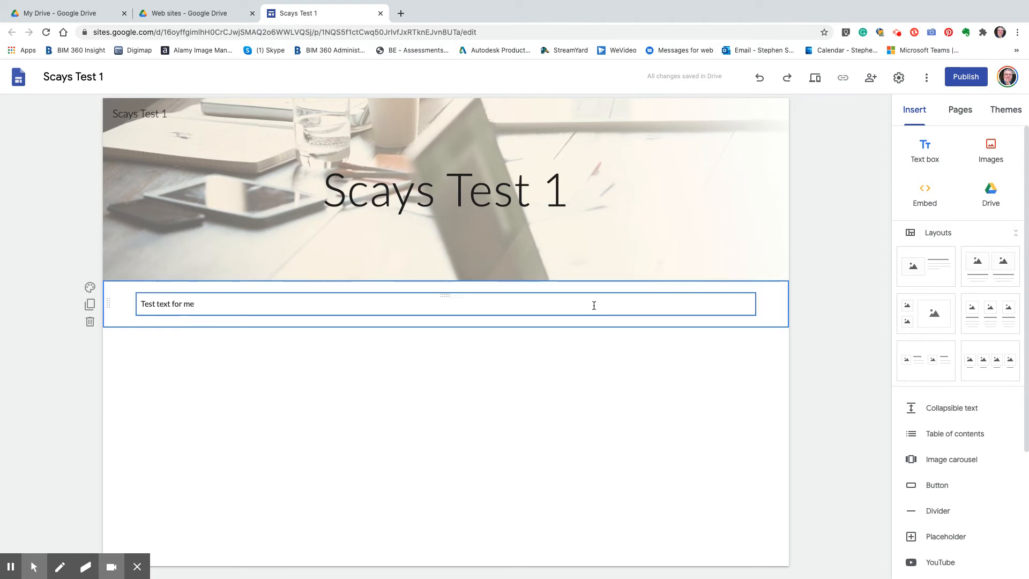
click(591, 313)
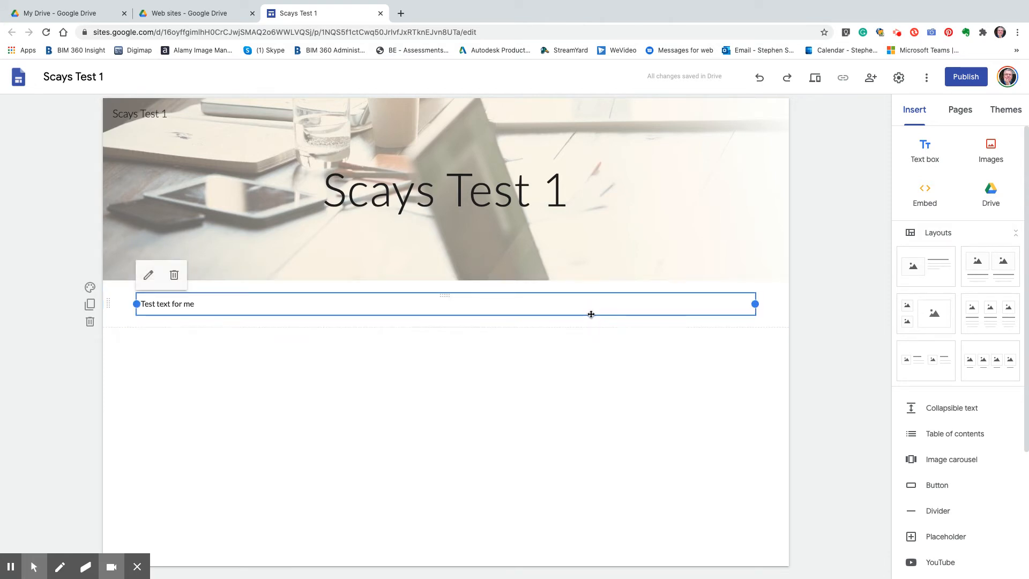
drag(755, 304, 280, 312)
drag(280, 313, 279, 313)
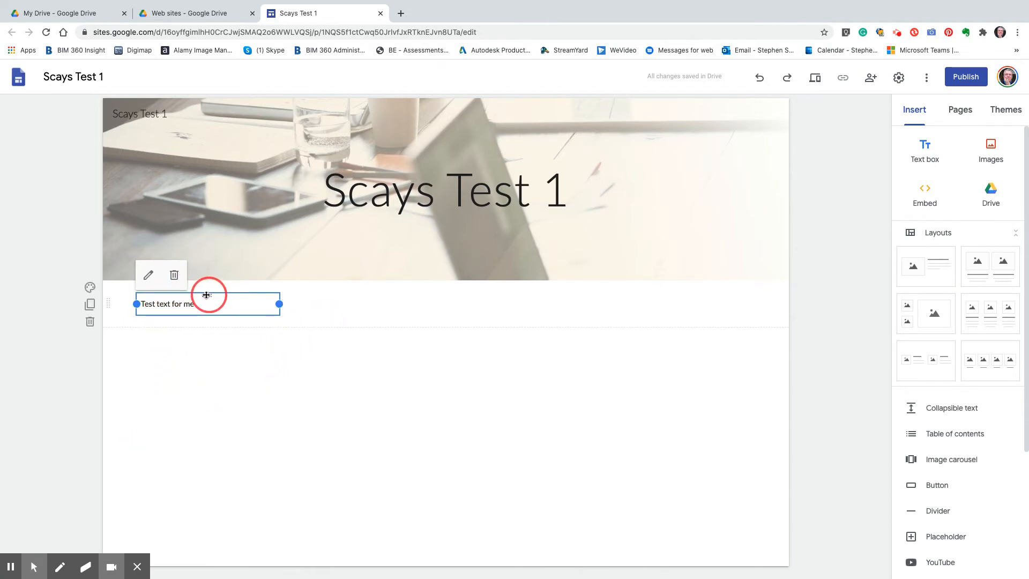
drag(211, 295, 155, 301)
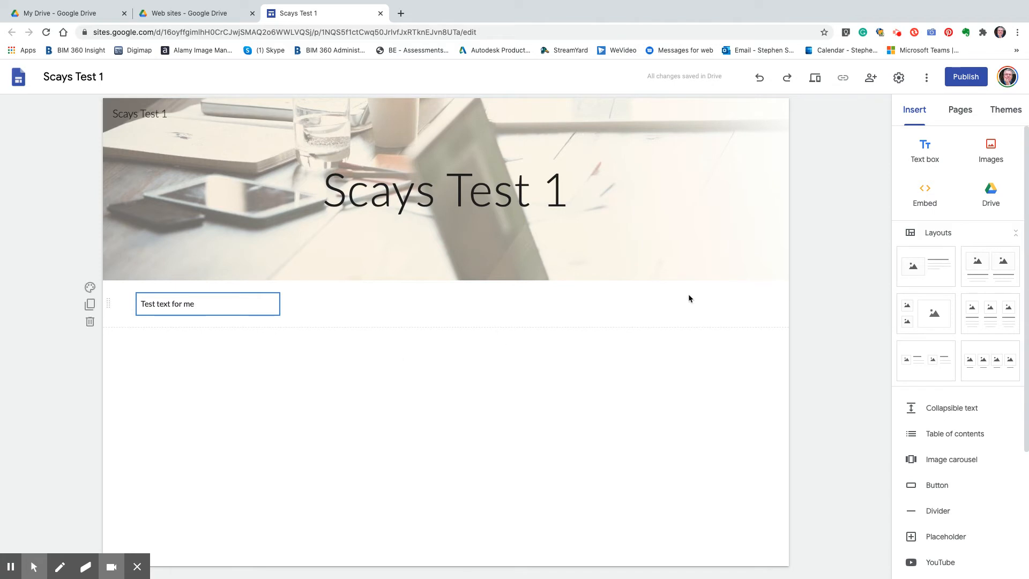
Add a second text box below the first one with the text "Another test text".
click(925, 149)
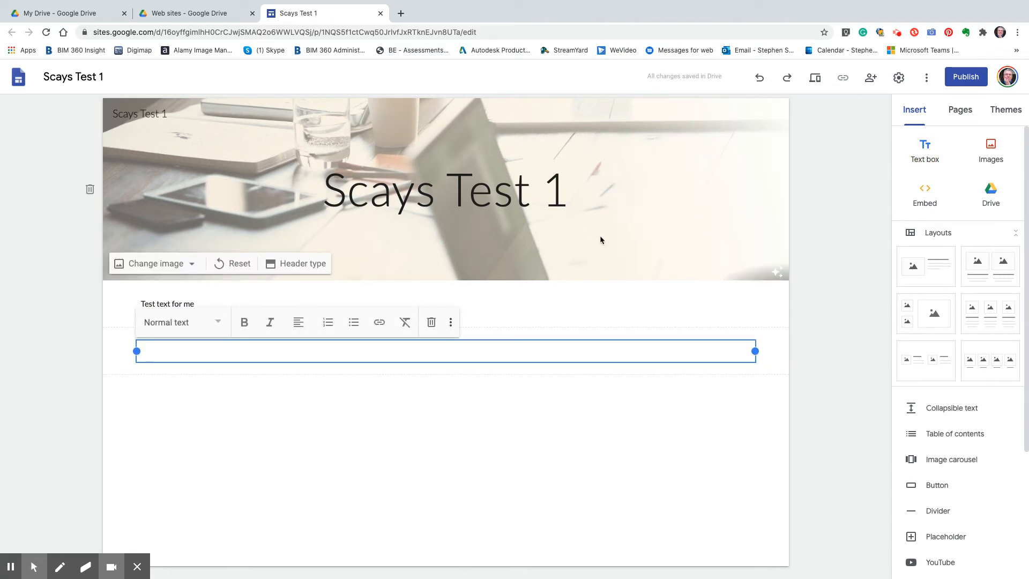
text(Another test te)
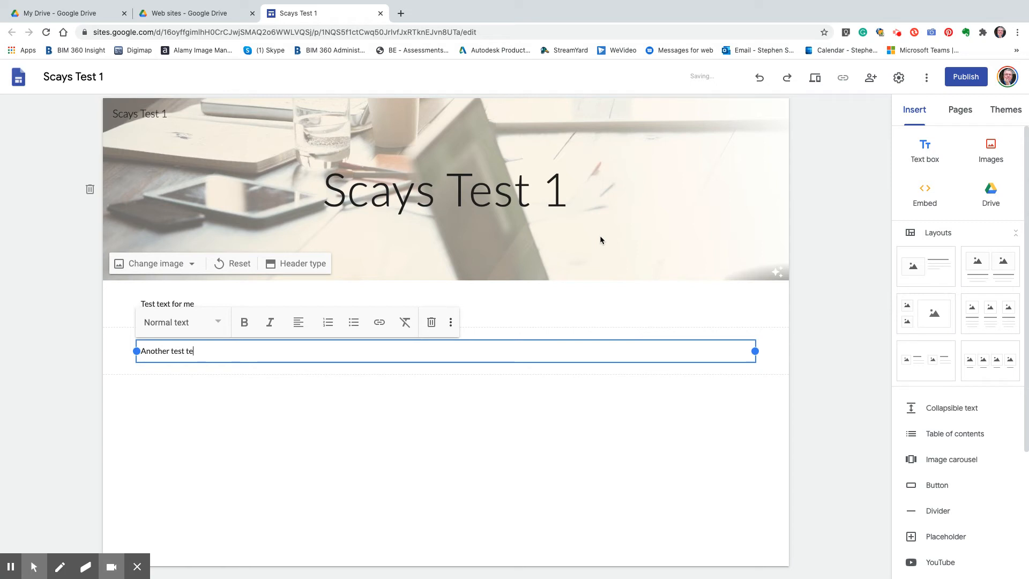
text(xt)
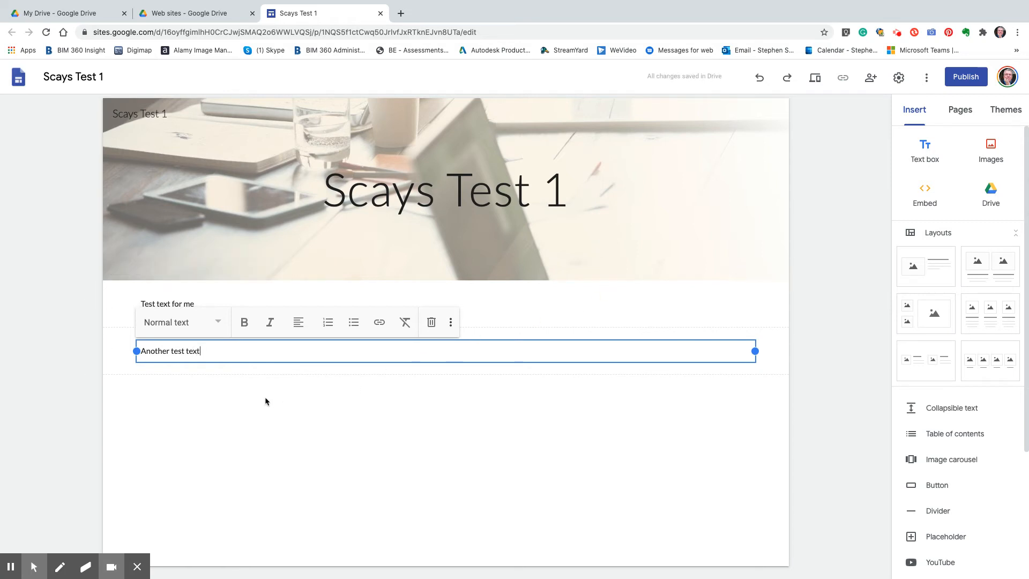
click(213, 431)
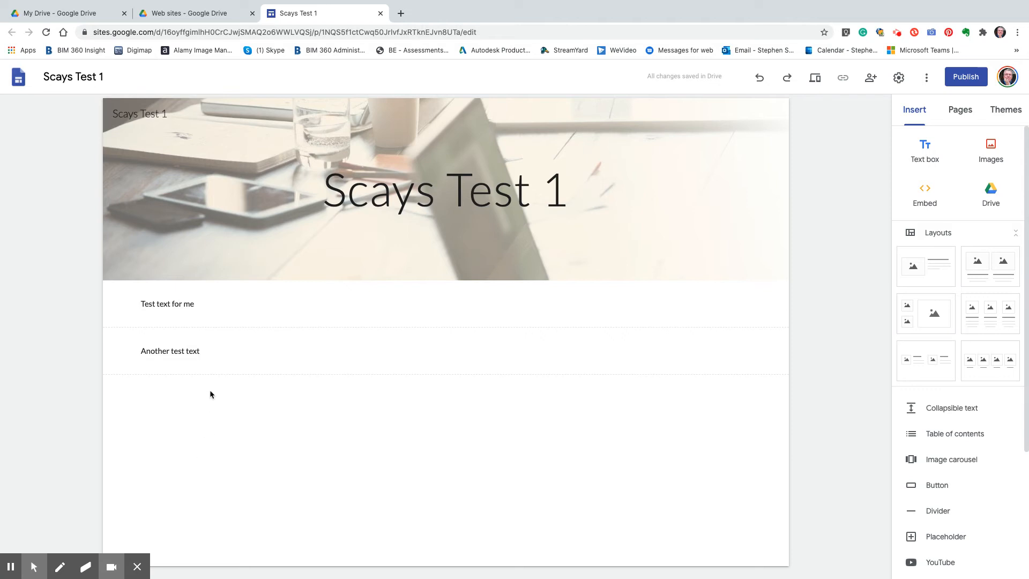
Move the "Test text for me" section below the "Another test text" section, and restore the original order.
click(157, 307)
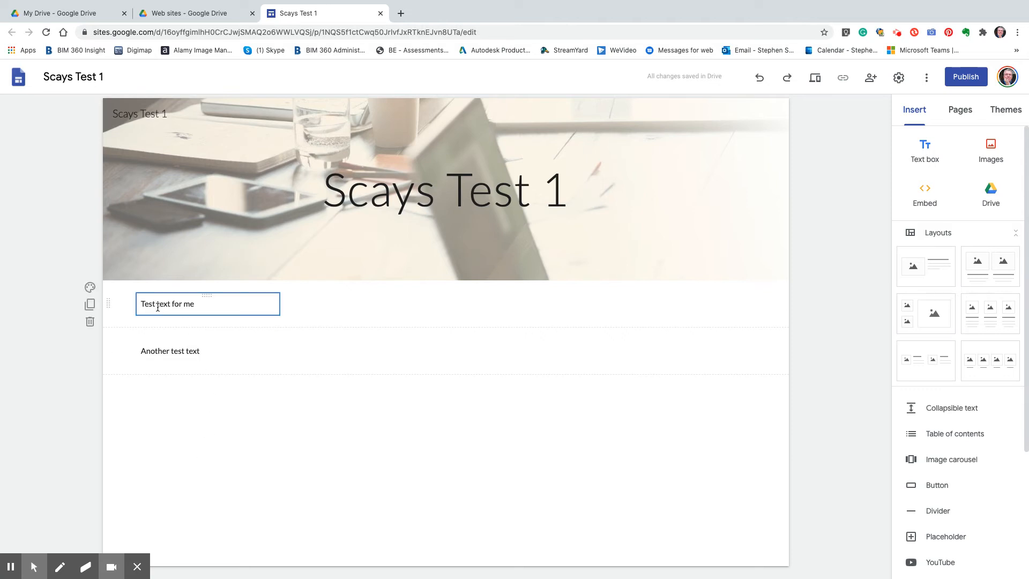
click(154, 351)
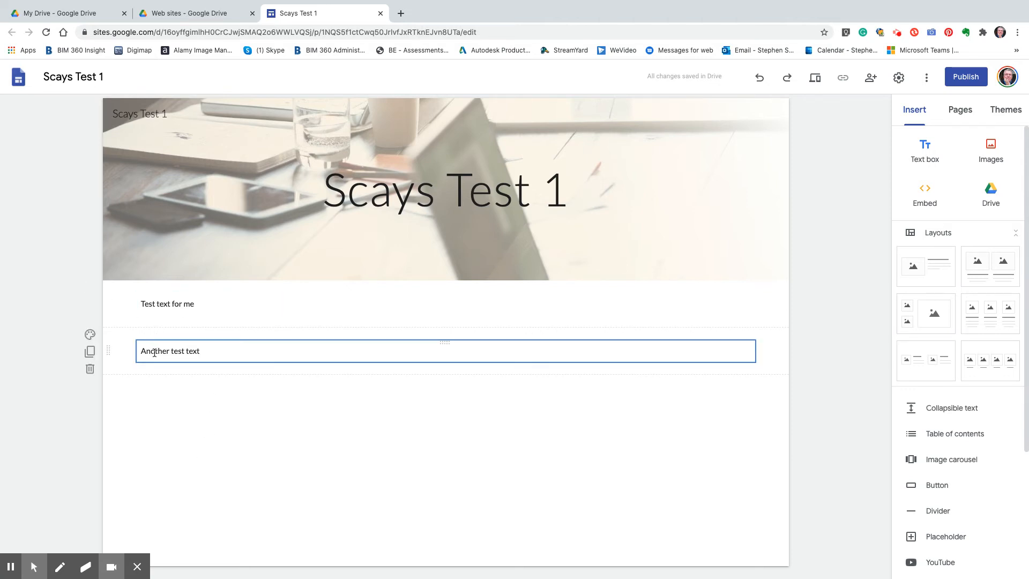
click(143, 426)
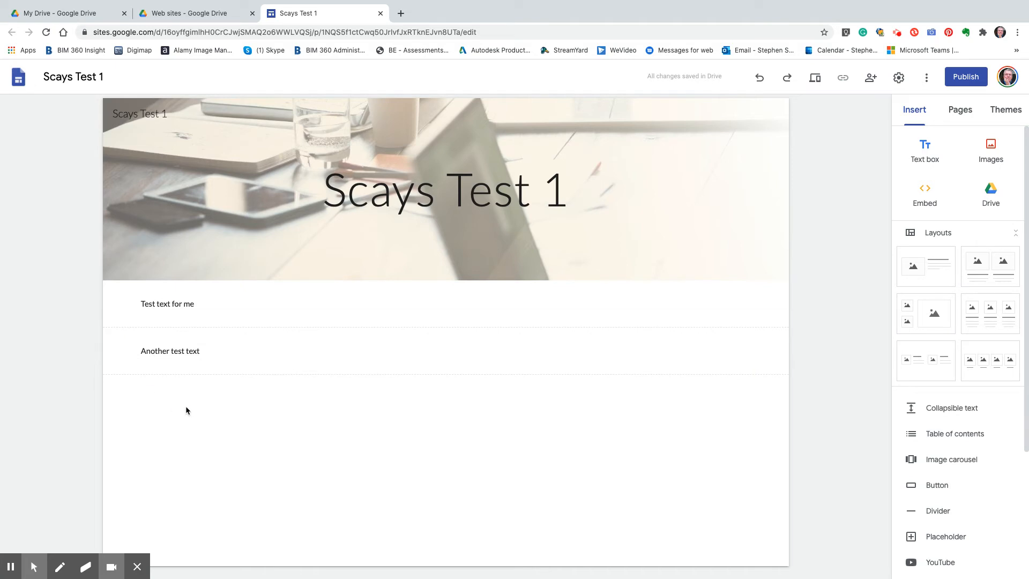
click(159, 345)
click(110, 301)
drag(109, 301, 107, 378)
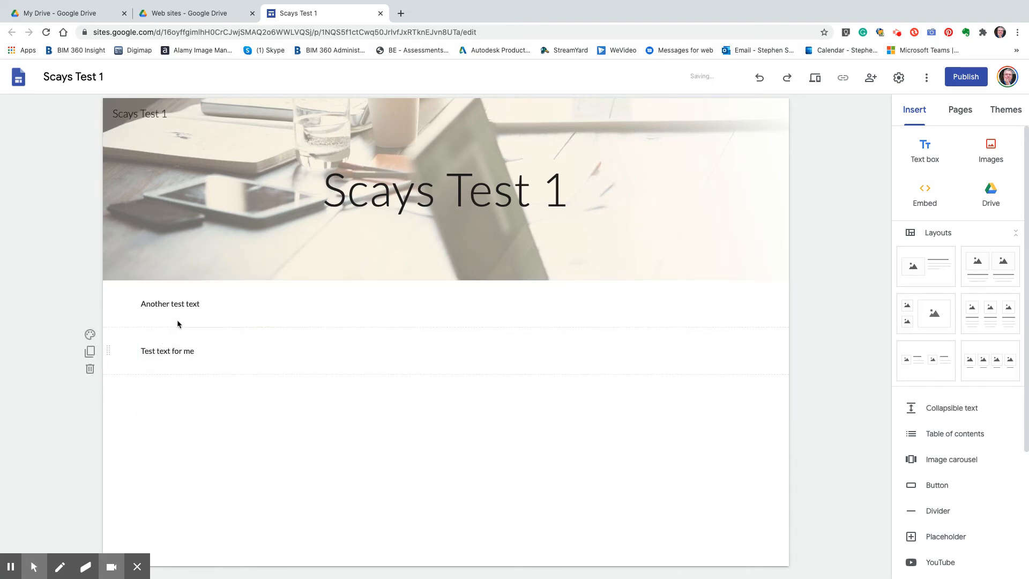
click(184, 306)
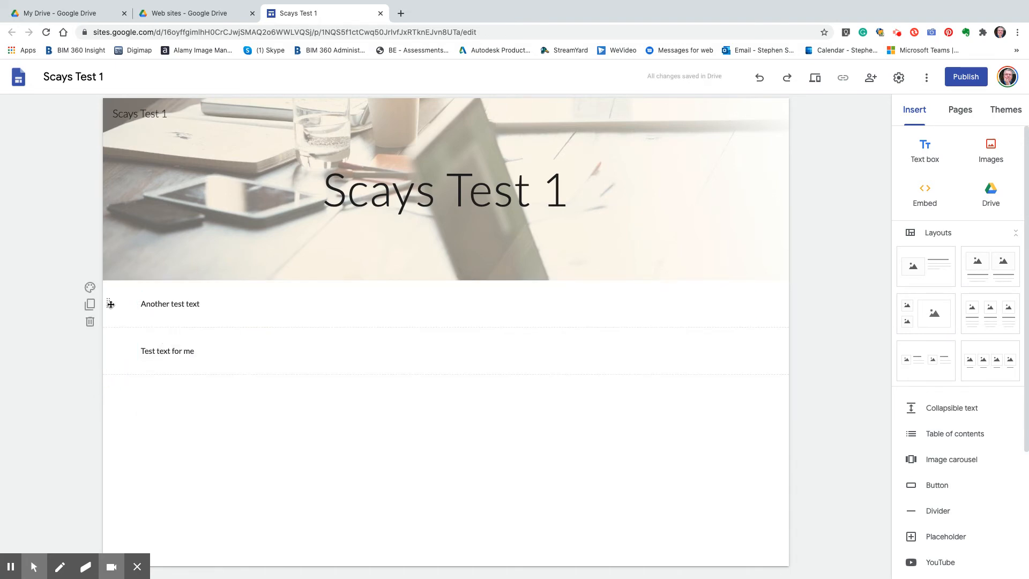
drag(107, 302, 107, 400)
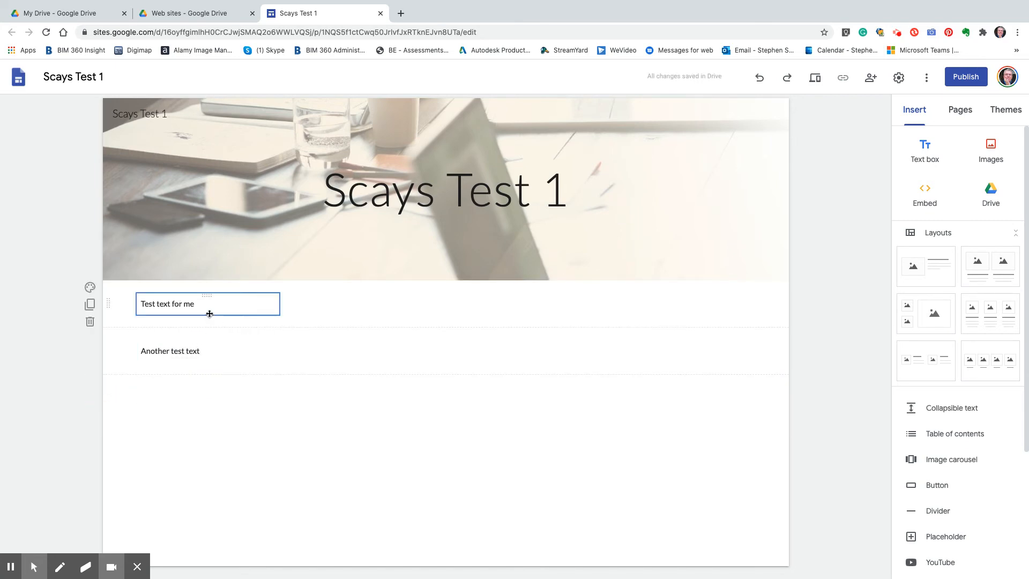
Set the background of the "Test text for me" section to Emphasis 1.
click(226, 326)
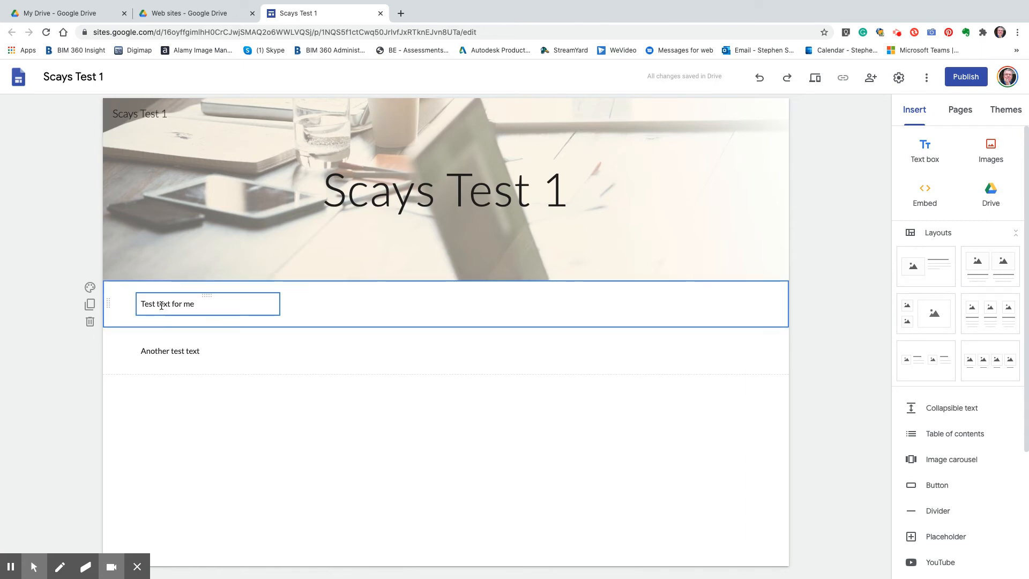
click(90, 288)
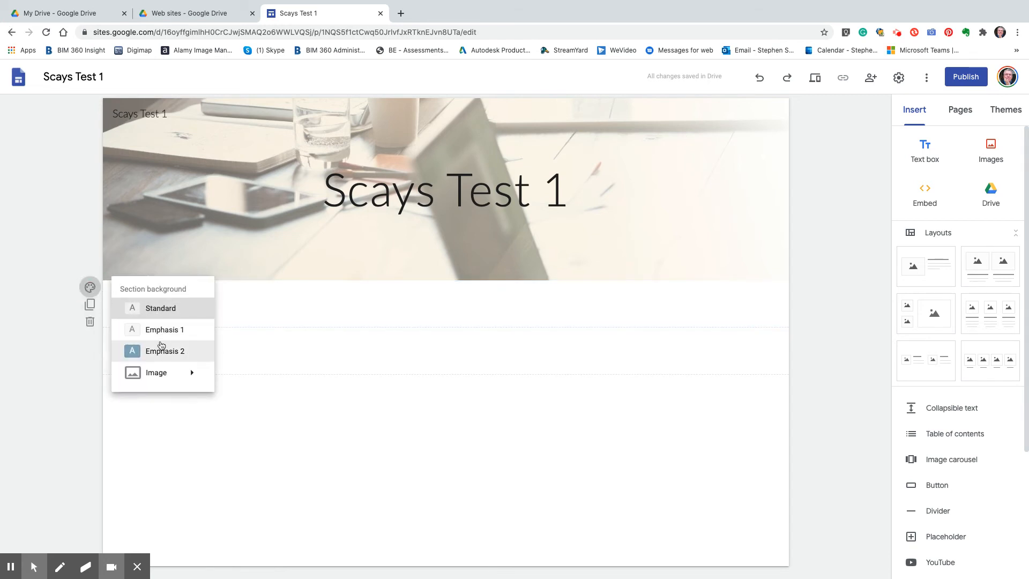
mouse_move(159, 377)
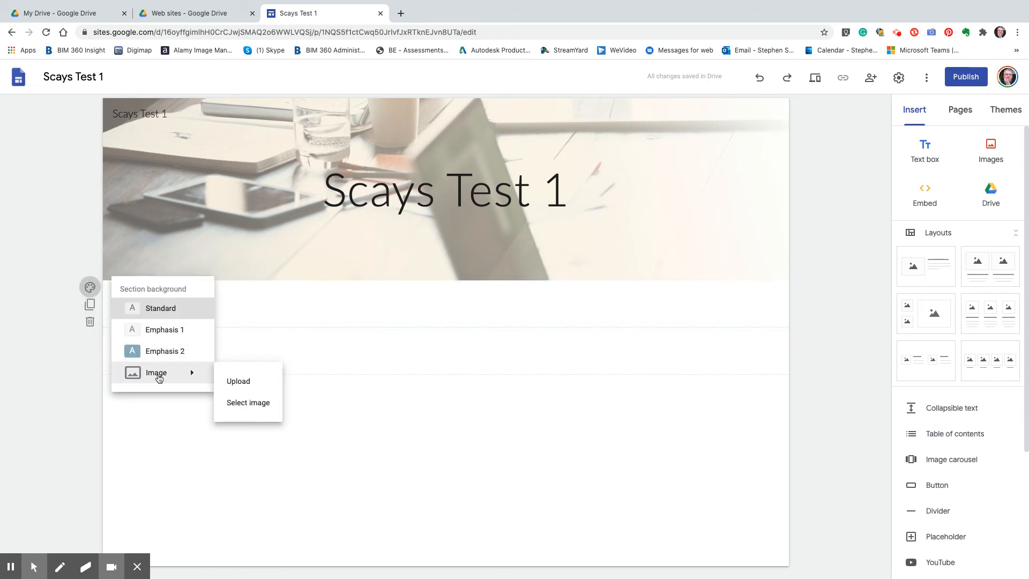
click(162, 331)
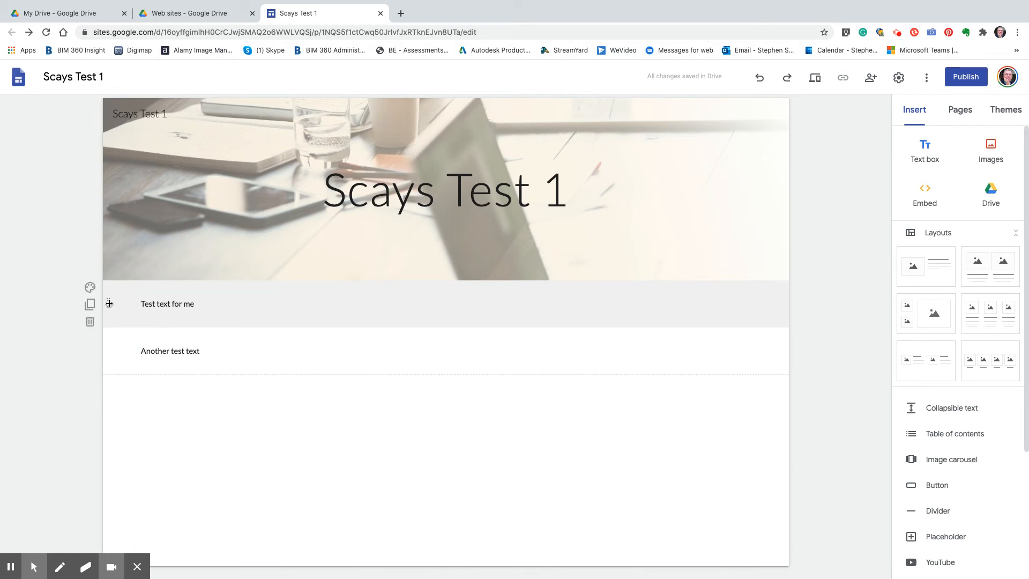
Reorder the shaded "Test text for me" section beneath "Another test text", and return it to first place.
drag(107, 305, 106, 366)
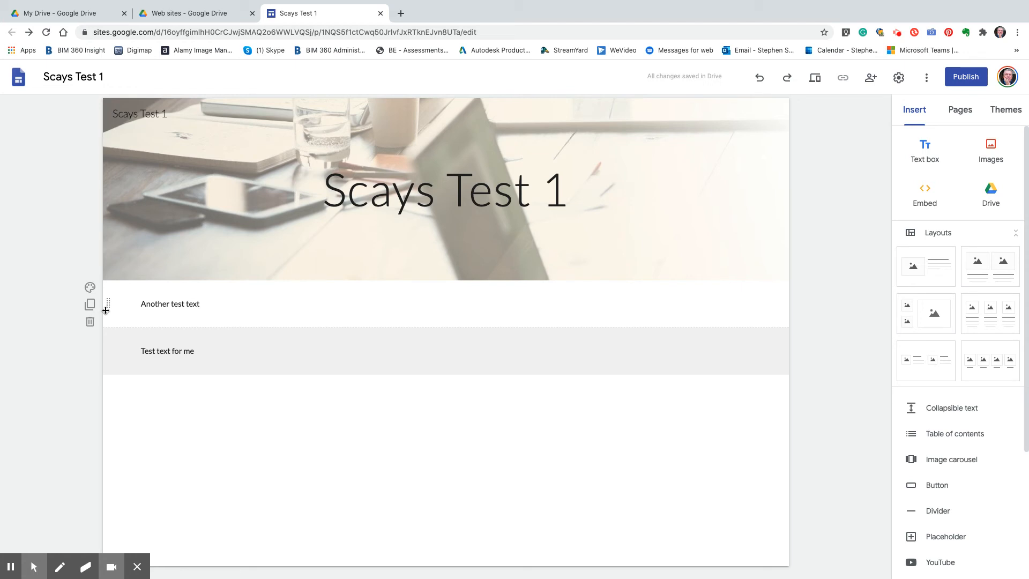
drag(108, 301, 108, 393)
Narrow the "Another test text" box and place it beside "Test text for me", in the middle of the shaded section.
click(172, 304)
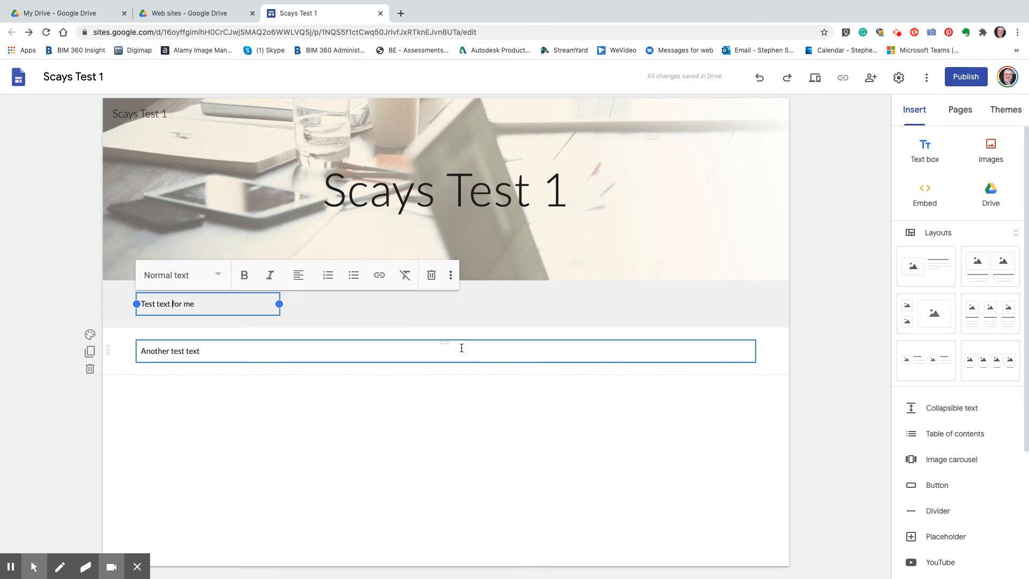
click(423, 342)
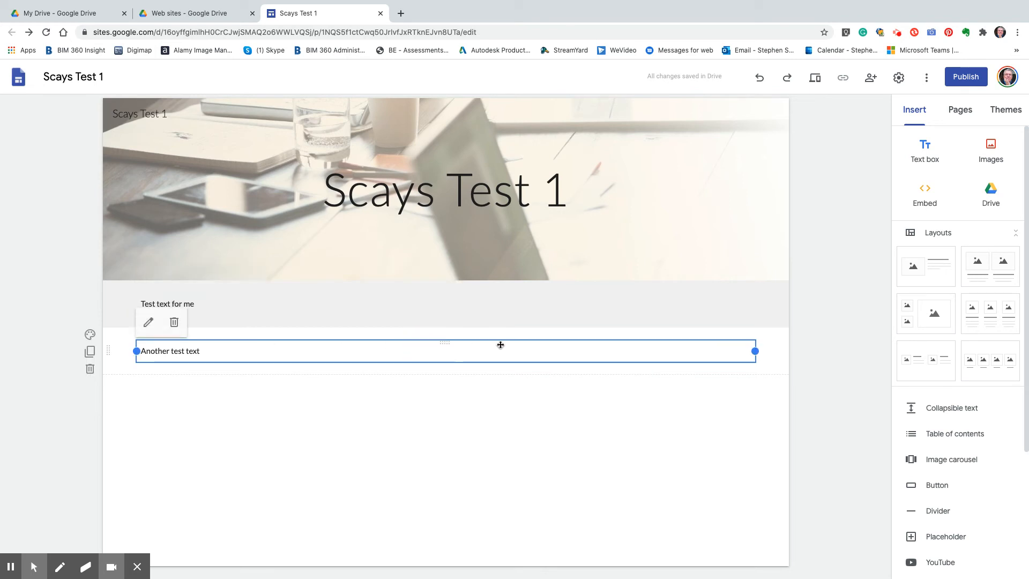
drag(755, 351, 286, 336)
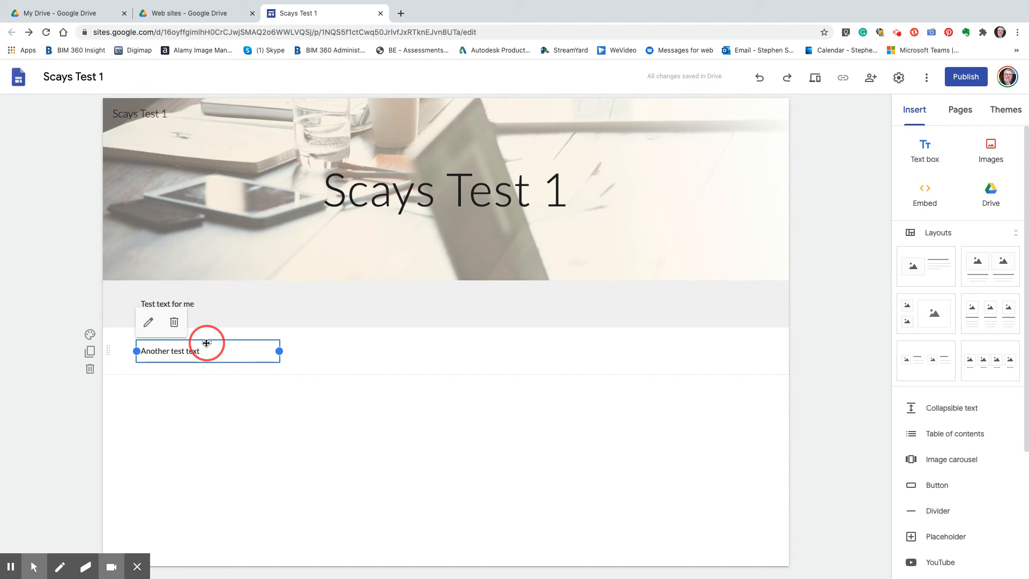
drag(207, 343, 471, 321)
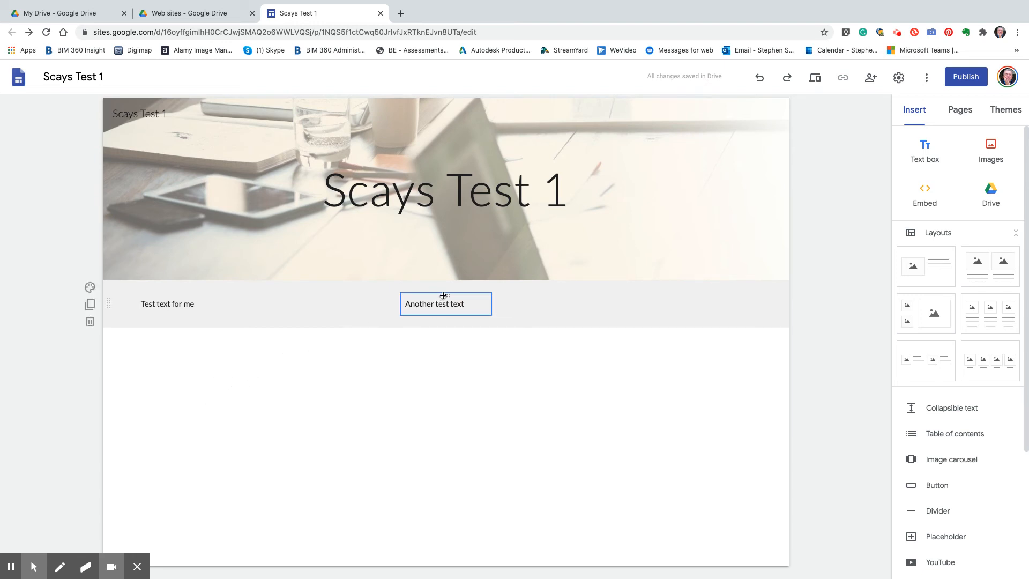
drag(445, 295, 664, 306)
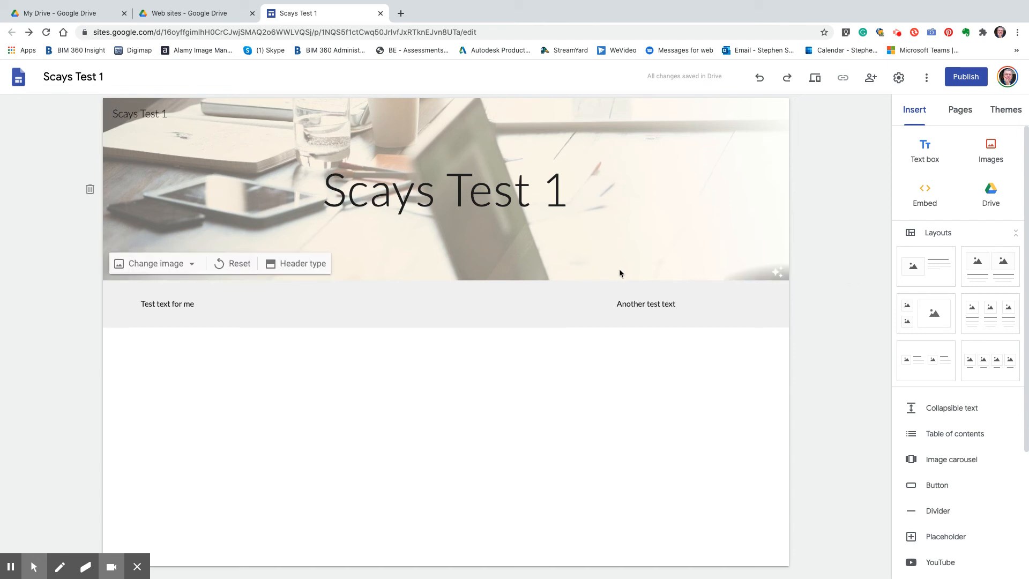
drag(656, 296, 409, 306)
Apply bold and italic to the text in the "Another test text" box, and remove both formats again.
click(461, 303)
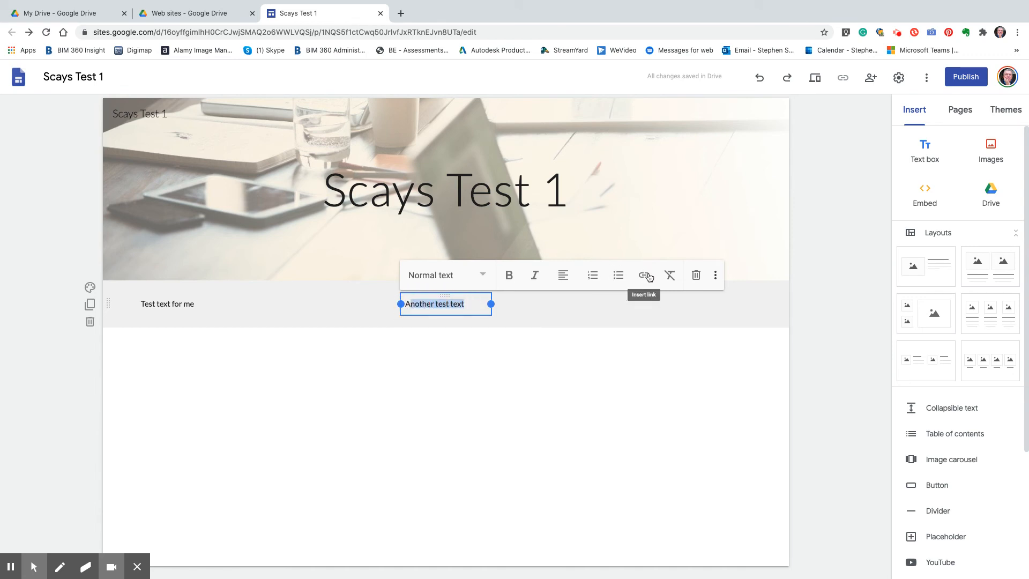
click(508, 275)
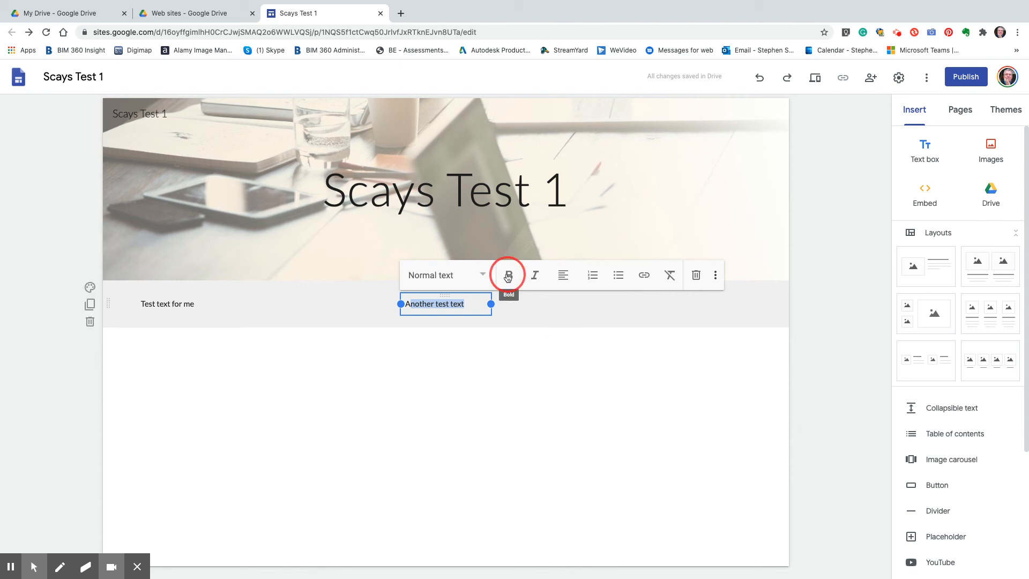
click(533, 278)
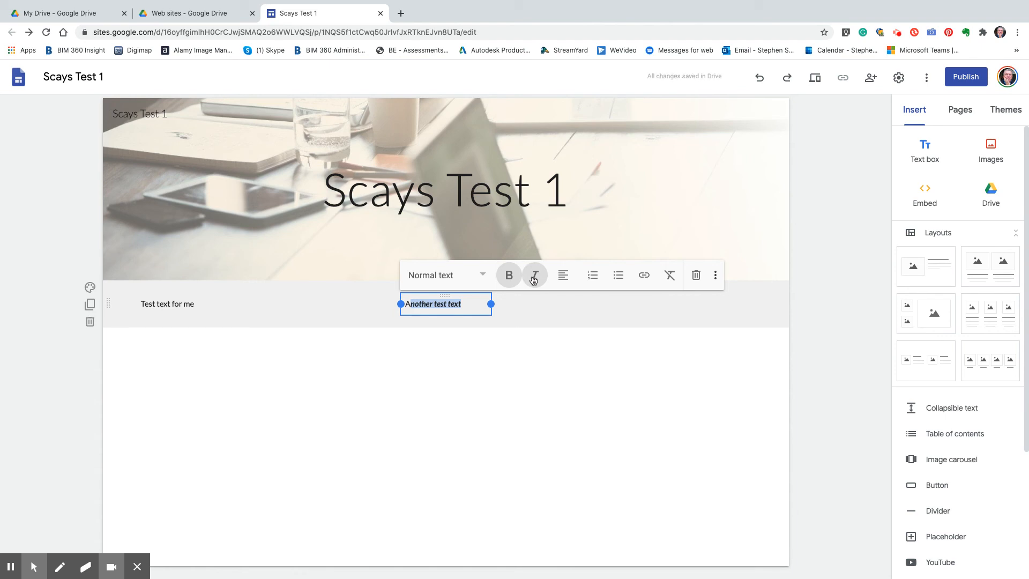
click(509, 275)
click(535, 275)
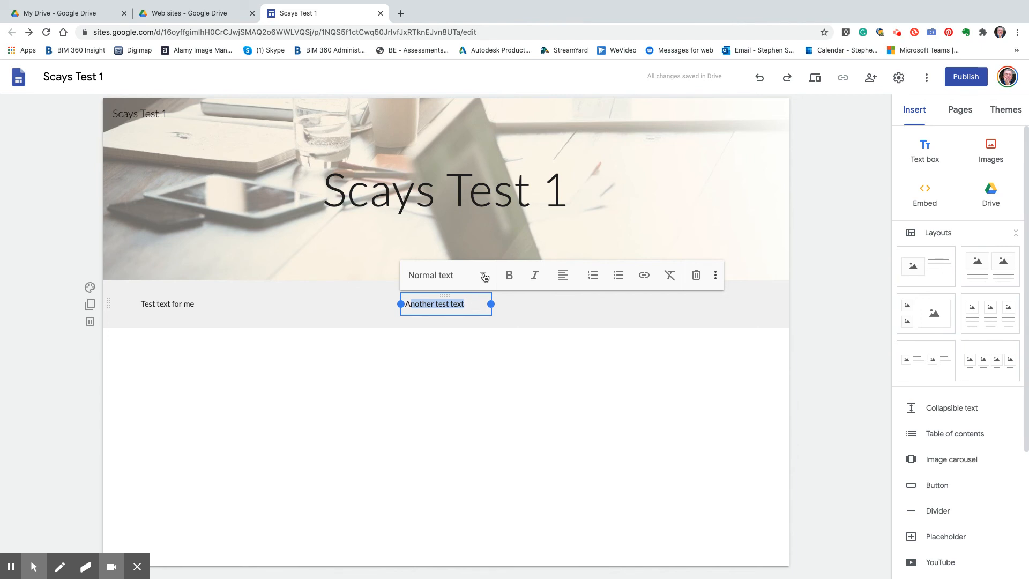
Apply the Title style to "Test text for me" and widen its text box so the text fits on one line.
click(198, 311)
click(196, 308)
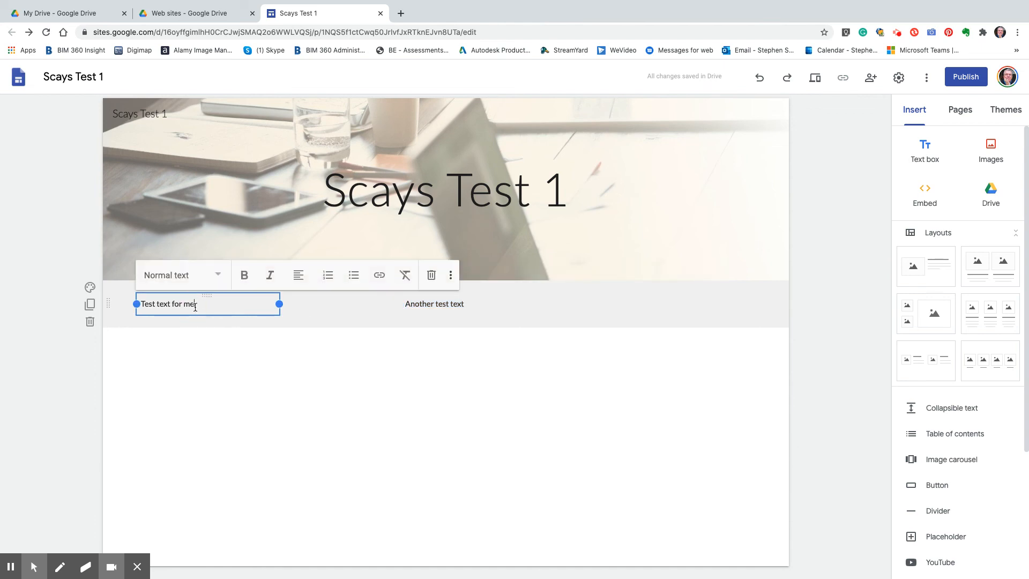
drag(198, 307, 131, 305)
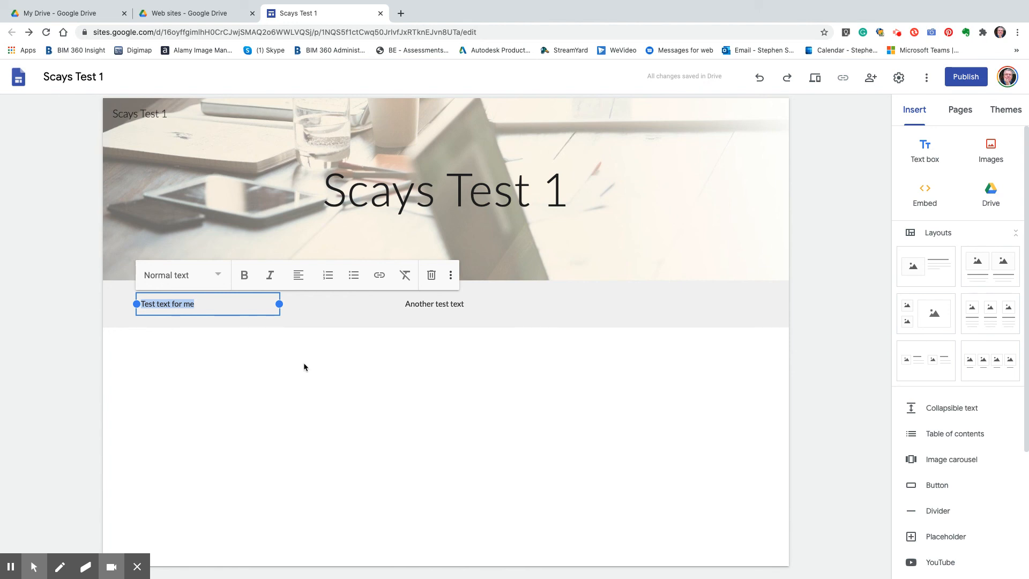
click(218, 277)
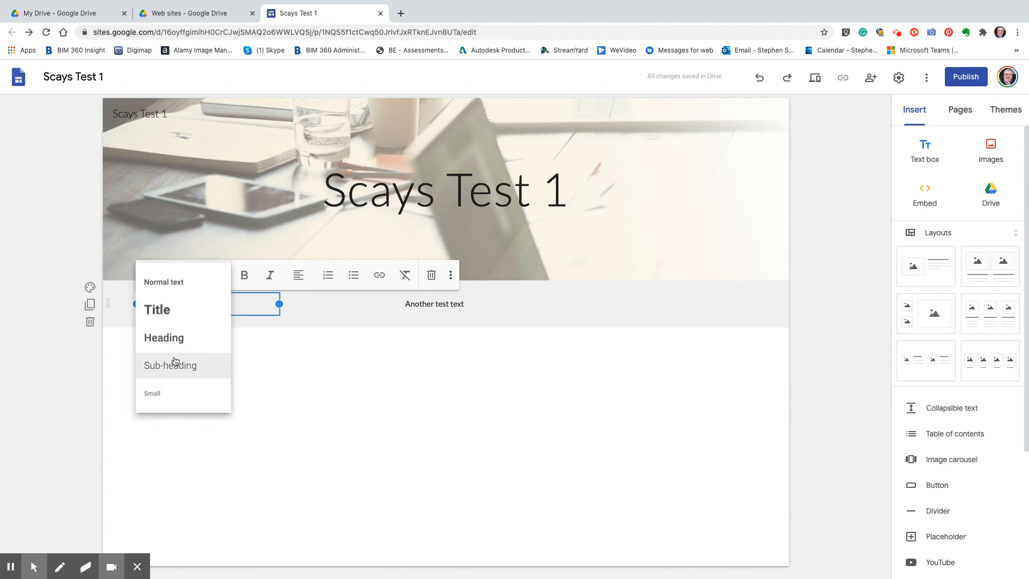
click(164, 311)
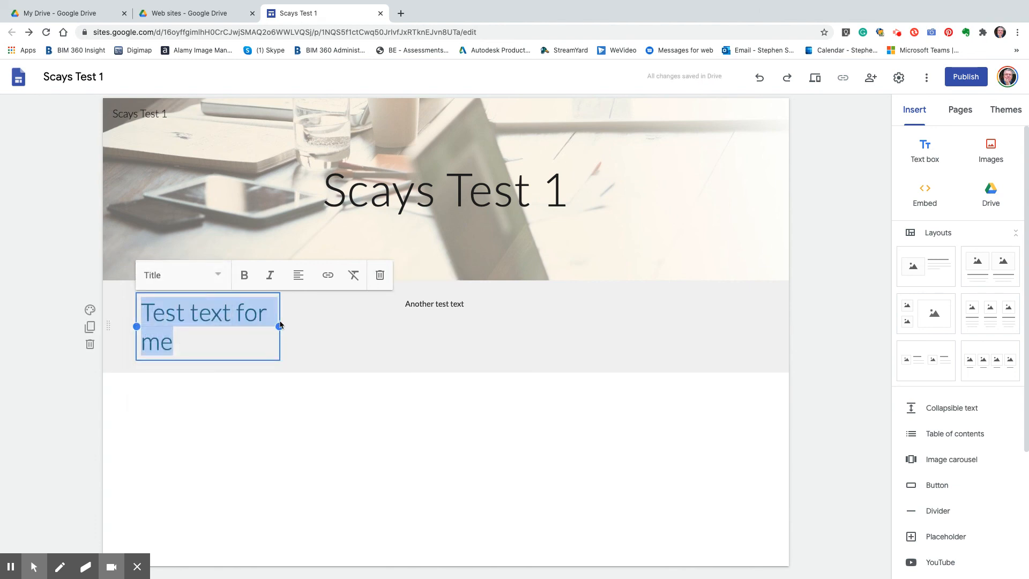
drag(278, 326, 325, 332)
click(232, 464)
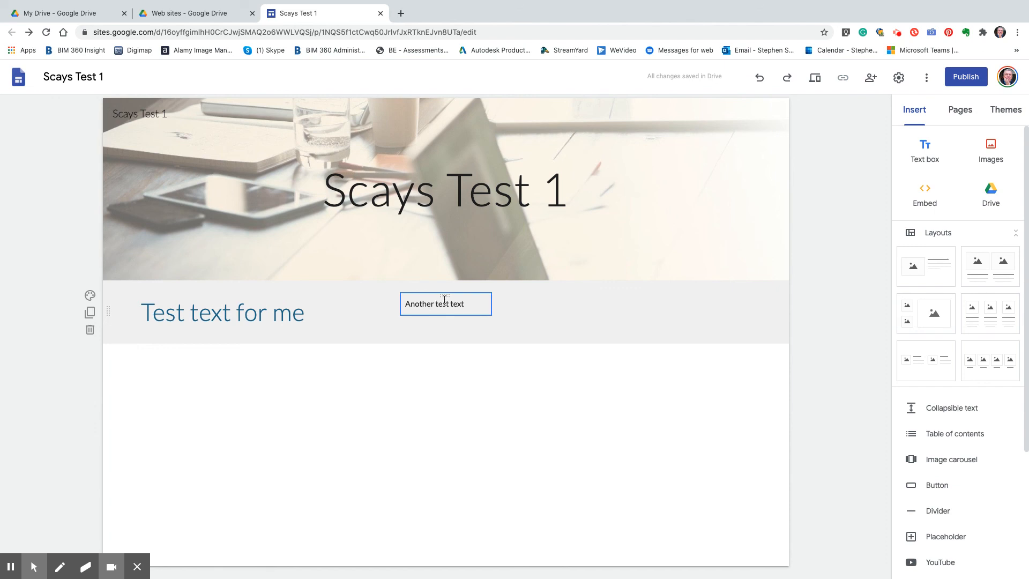
Move the "Another test text" box into its own section below the shaded one, left-aligned under the "Test text for me" title.
drag(445, 295, 361, 389)
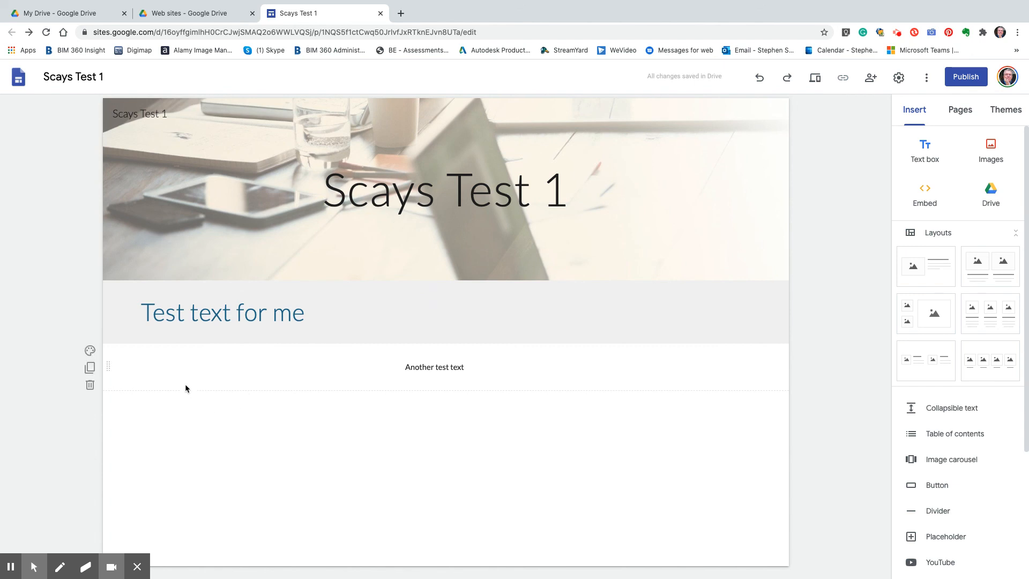
click(432, 365)
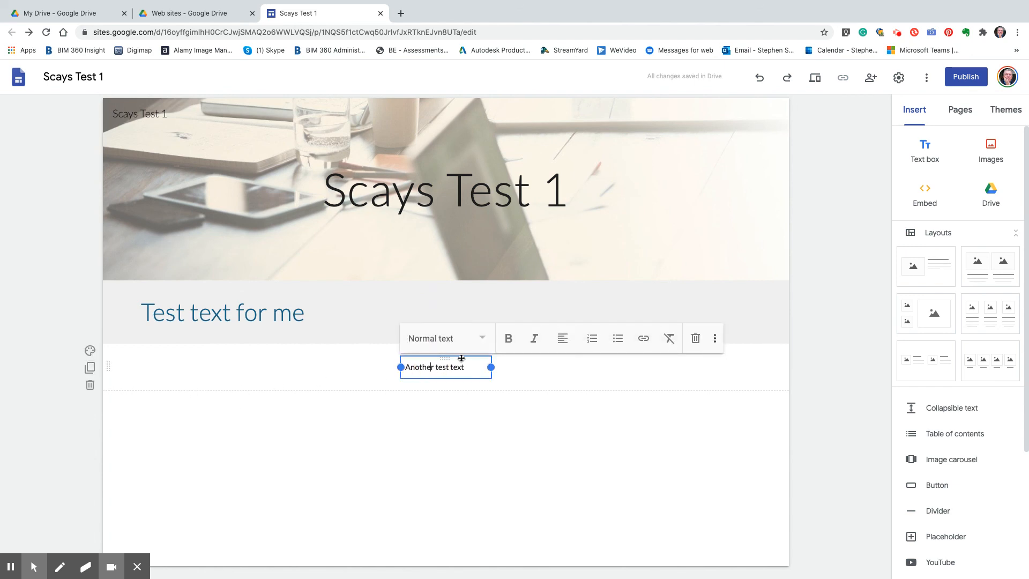
drag(444, 359, 191, 368)
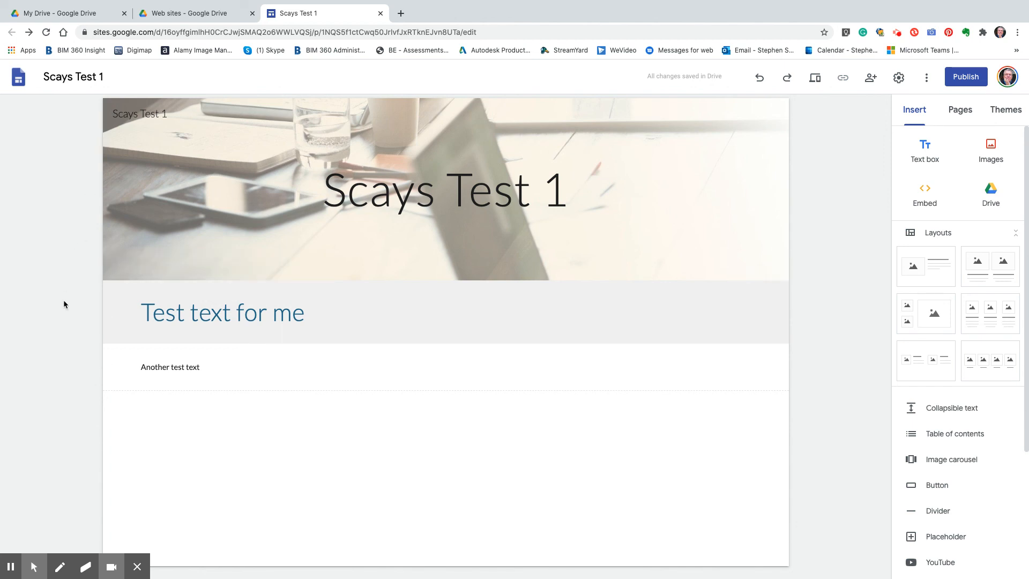
mouse_move(95, 188)
click(897, 33)
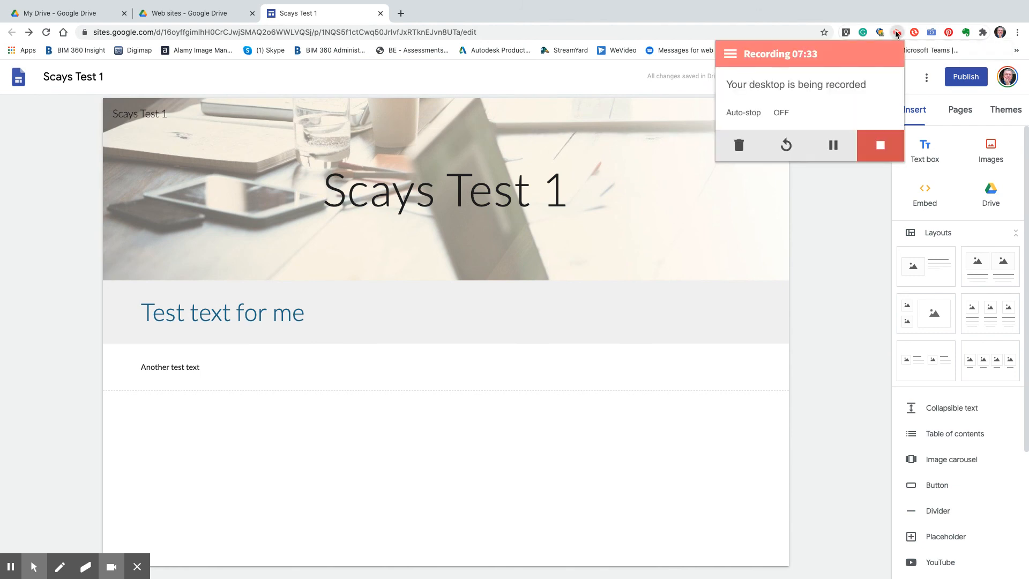